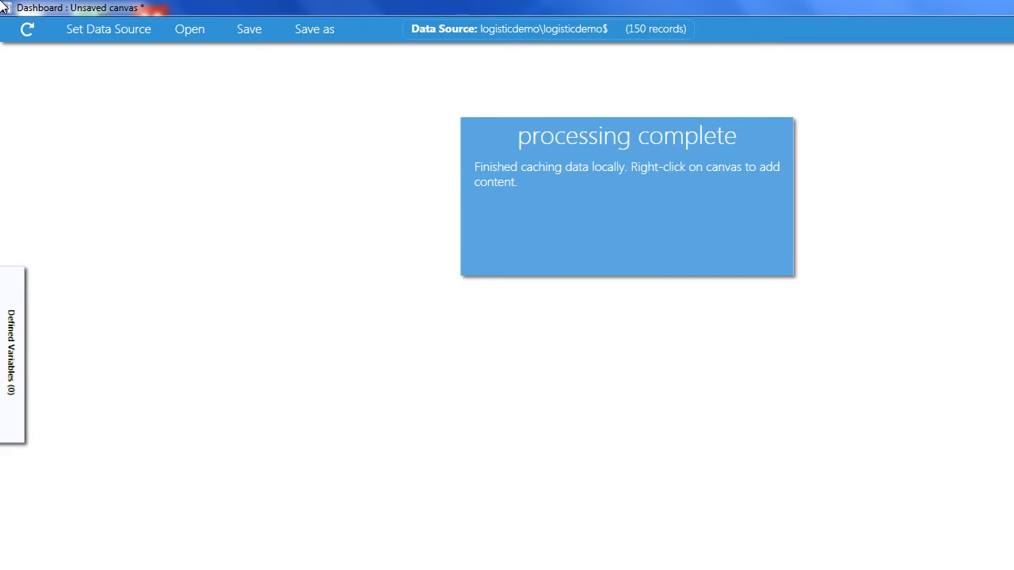
Add an M x N / 2 x 2 table gadget to the canvas and run it with HAM as exposure and A-ILL as outcome
right_click(284, 196)
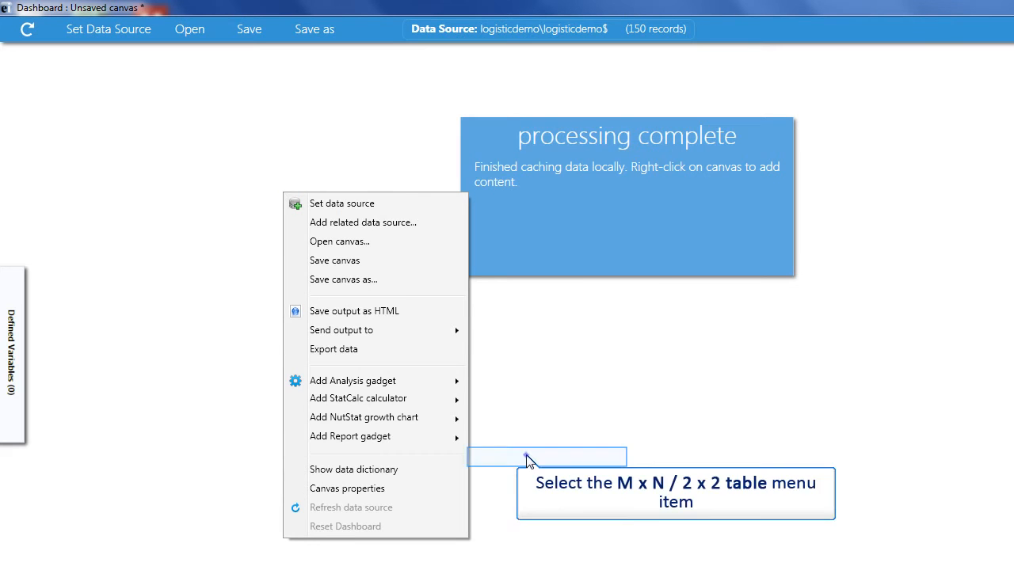
left_click(530, 463)
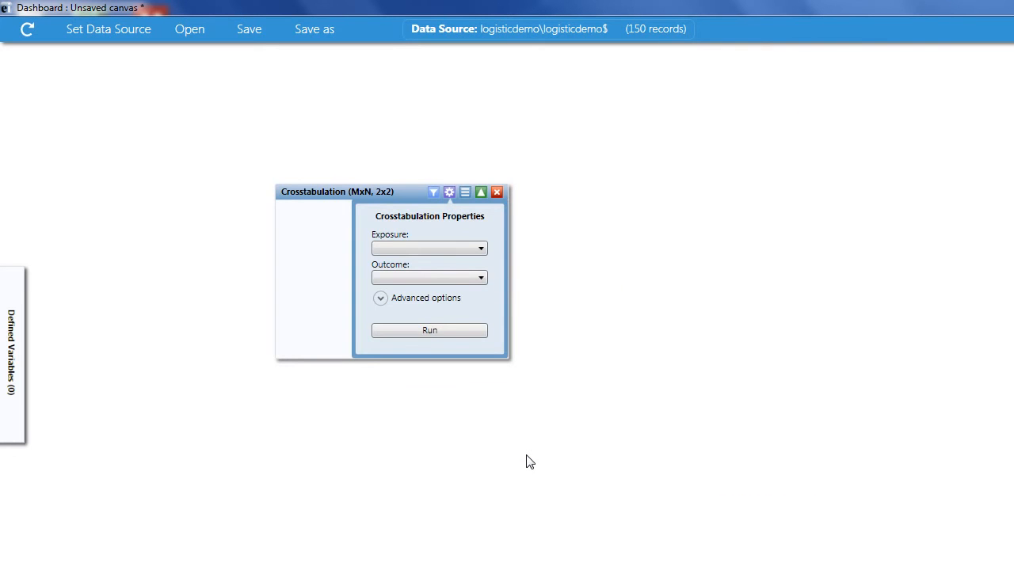
left_click(481, 278)
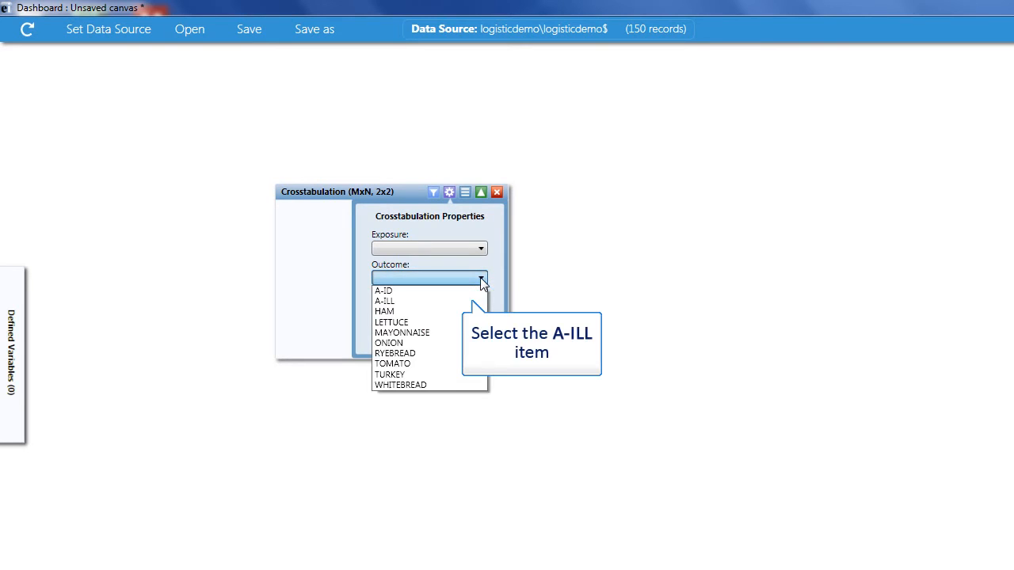
left_click(473, 300)
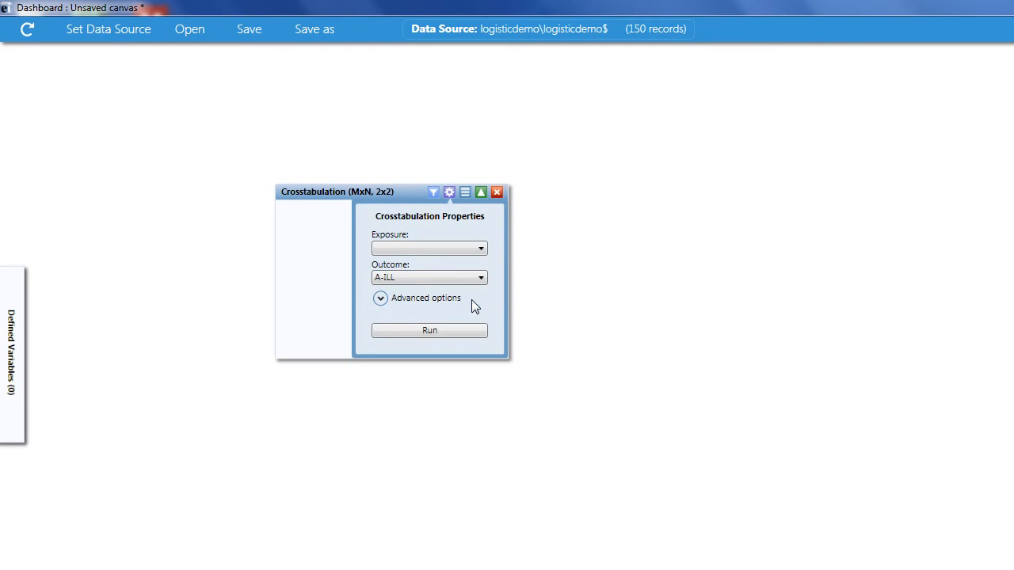
left_click(481, 251)
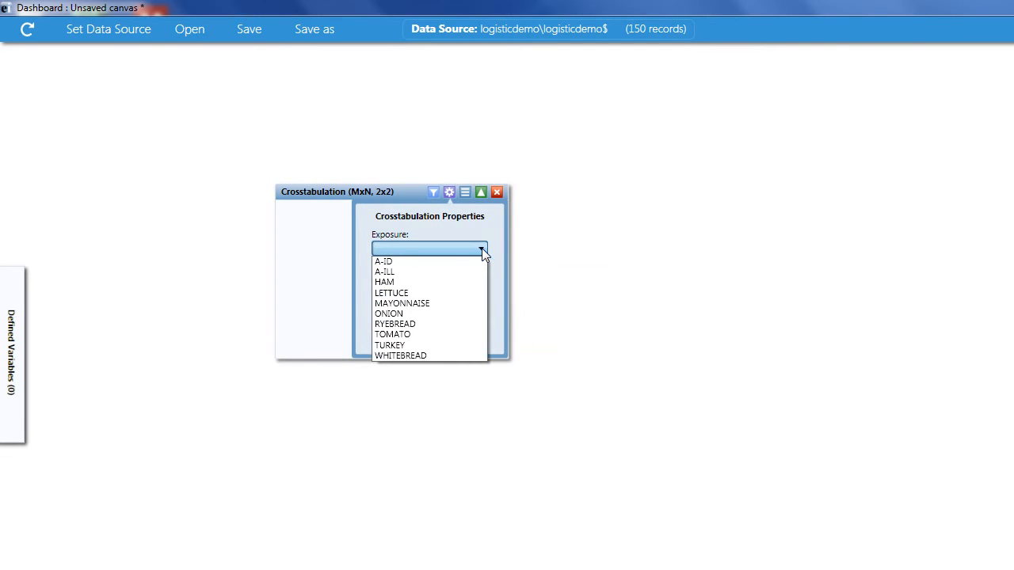
left_click(469, 283)
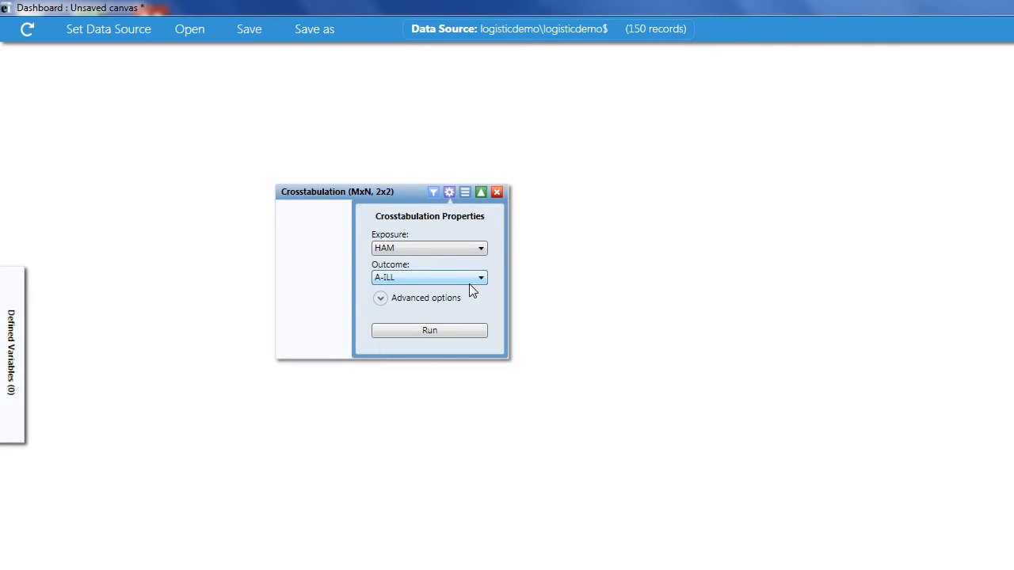
left_click(431, 331)
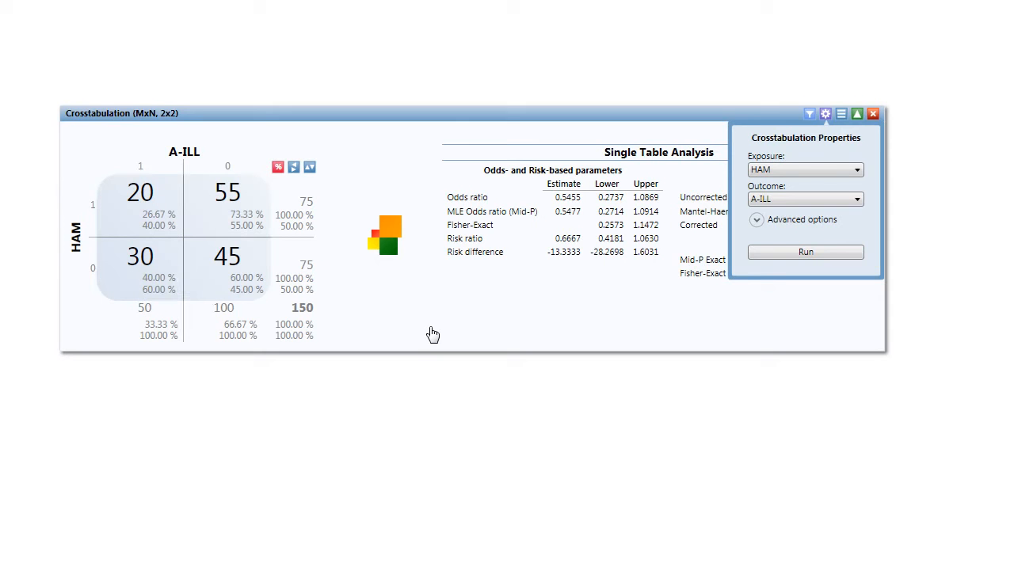
left_click(825, 114)
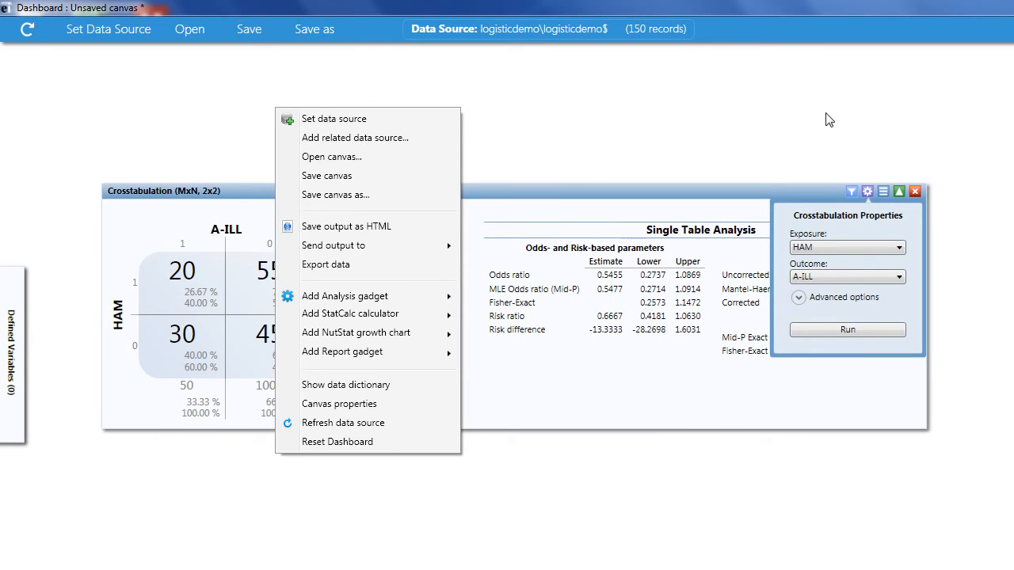
Add a second M x N / 2 x 2 table gadget and run it with LETTUCE as exposure and A-ILL as outcome
mouse_move(345, 295)
left_click(534, 378)
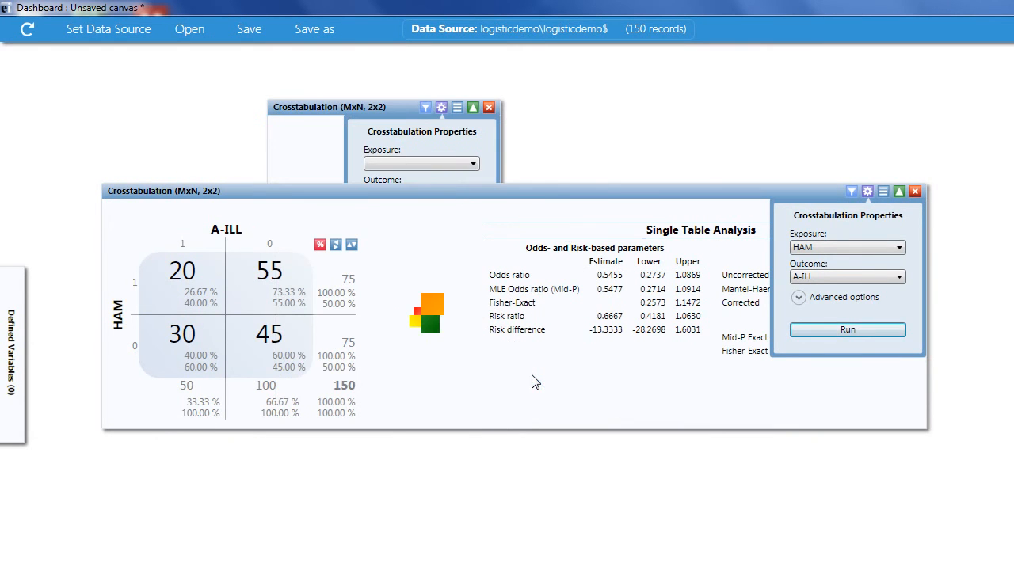
left_click(399, 152)
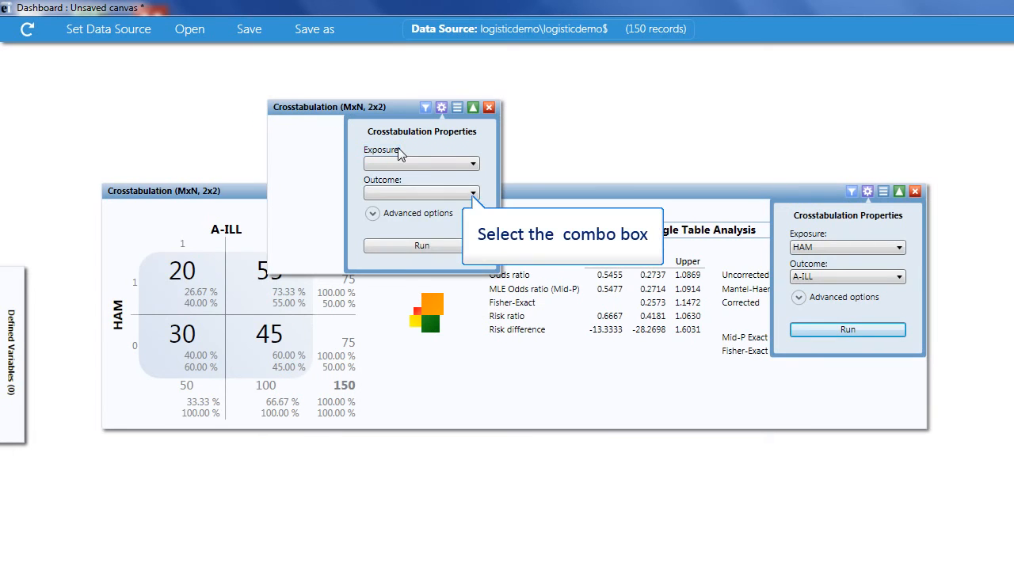
left_click(473, 193)
left_click(467, 215)
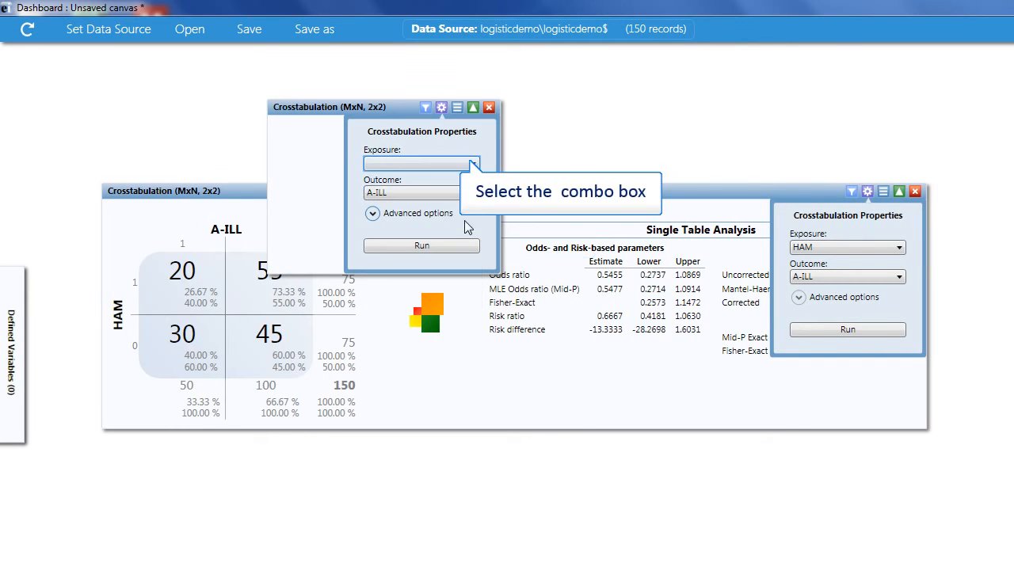
left_click(473, 165)
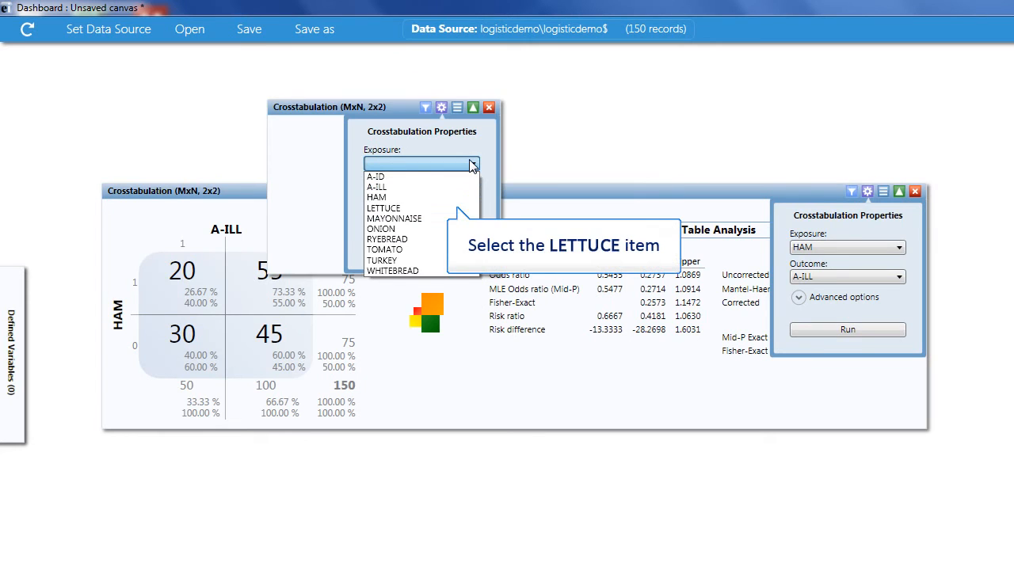
left_click(456, 208)
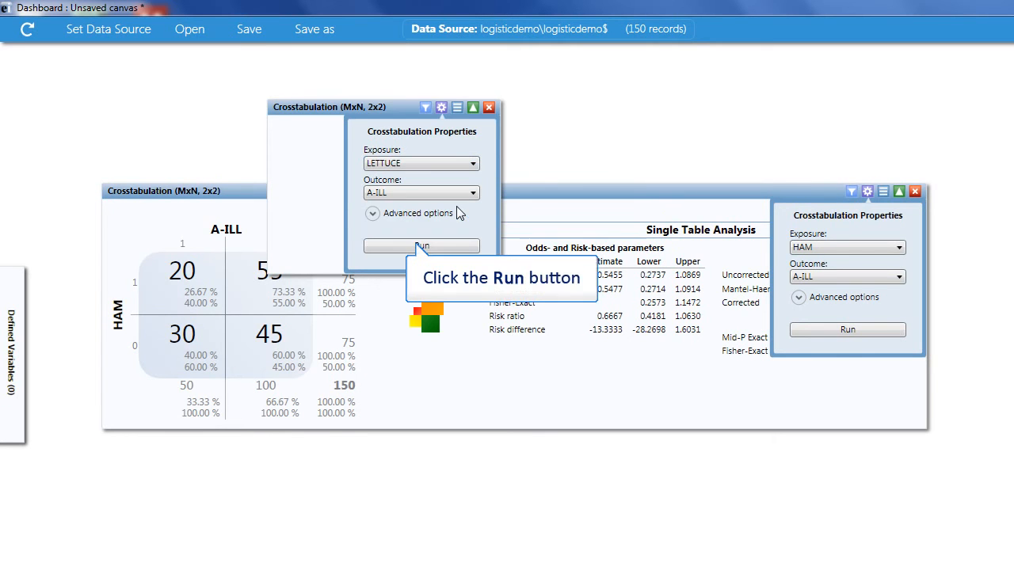
left_click(422, 246)
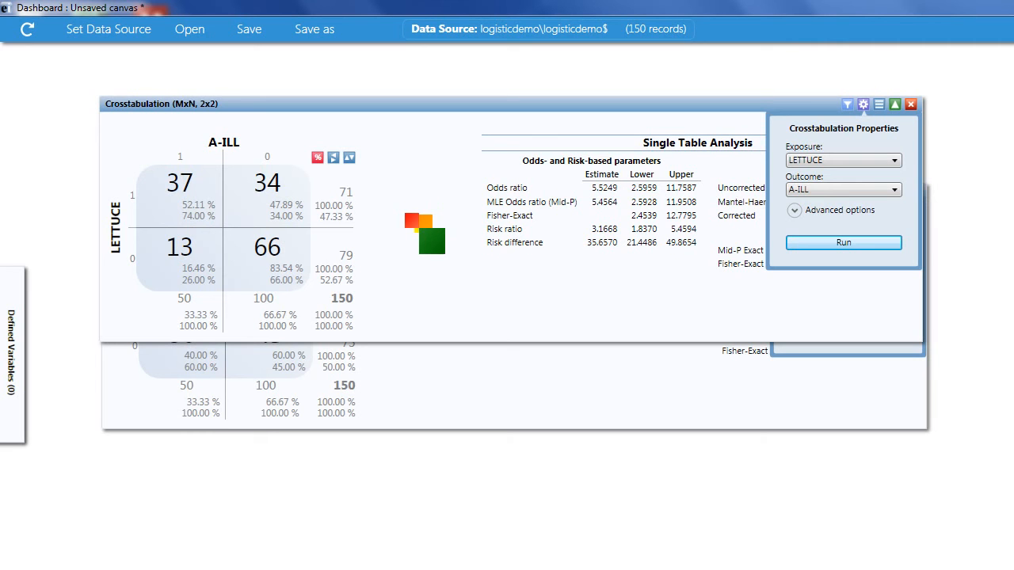
Start a new variable group among the defined variables and name it Foods
mouse_move(17, 338)
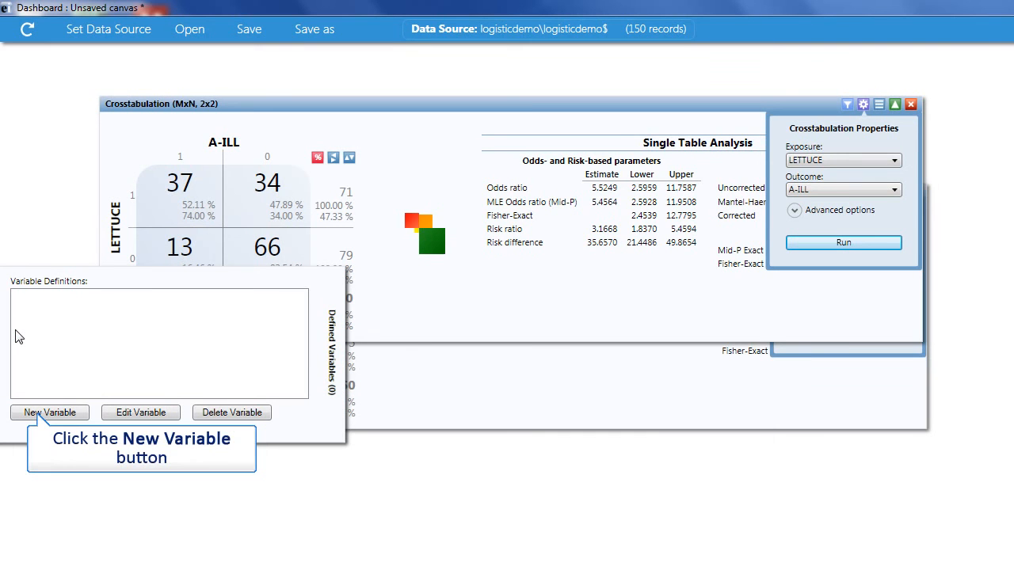
left_click(37, 409)
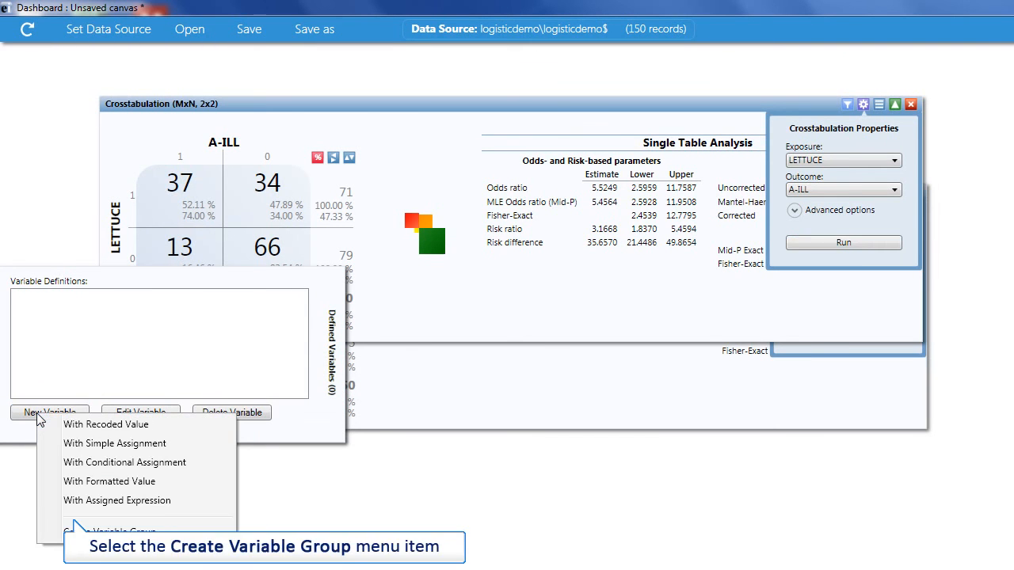
left_click(74, 532)
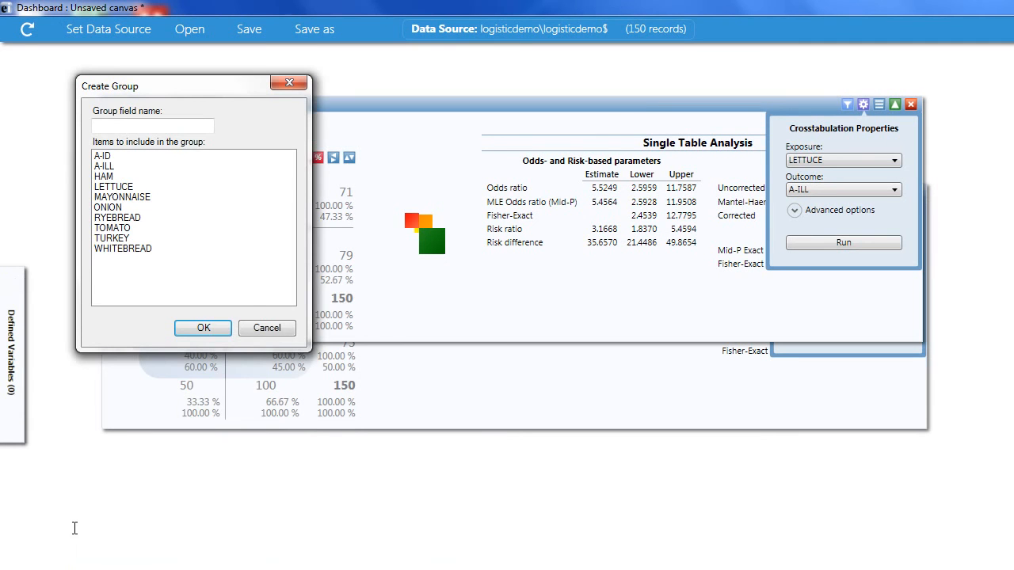
left_click(140, 127)
type("Foods")
Include all items from HAM through WHITEBREAD in the Foods group and create it
left_click(108, 178)
left_click(107, 178)
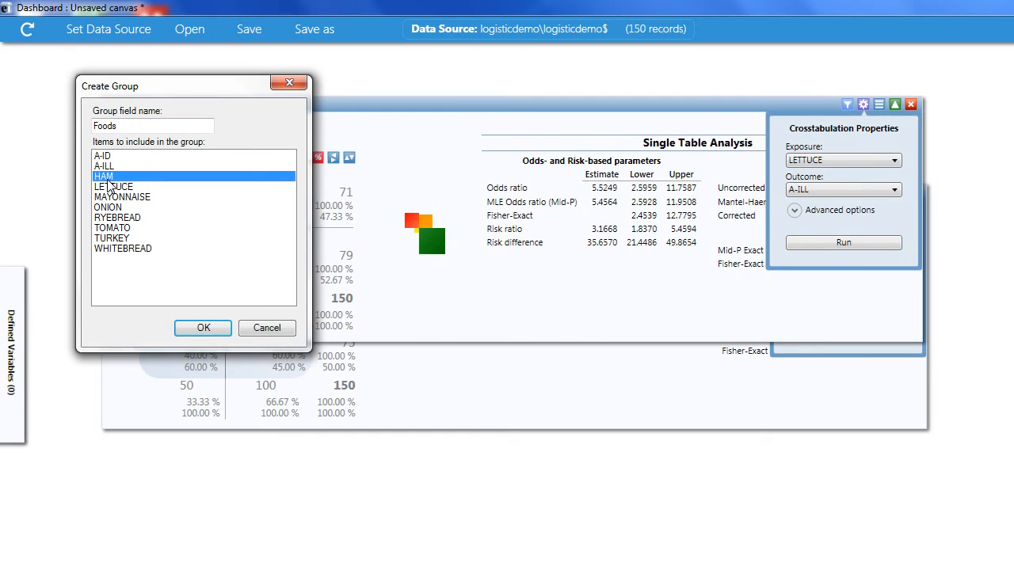
key("shift+Down")
key("shift+Down")
key("shift+Down")
key("shift+Down")
key("shift+Down")
key("shift+Down")
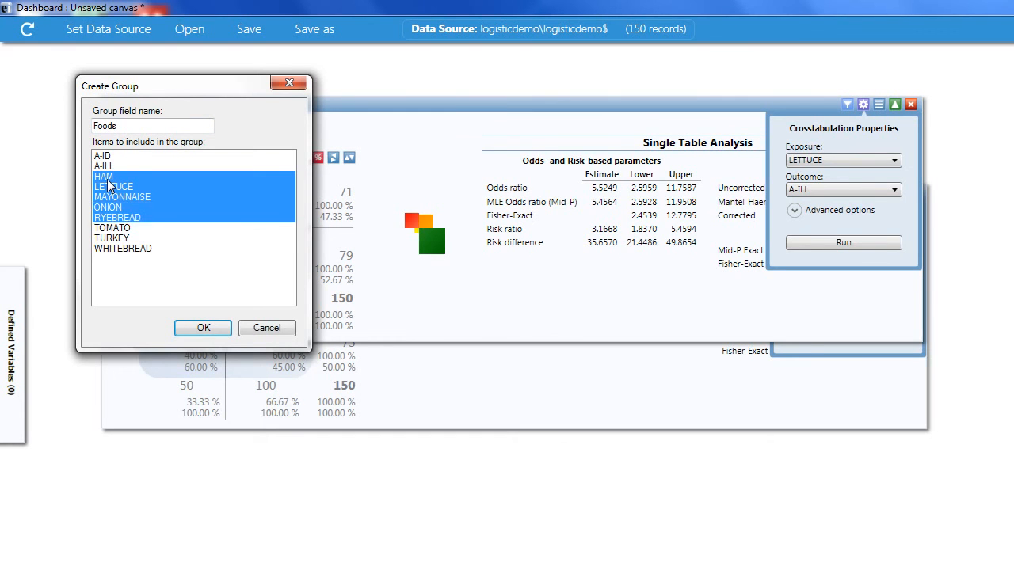
key("shift+Down")
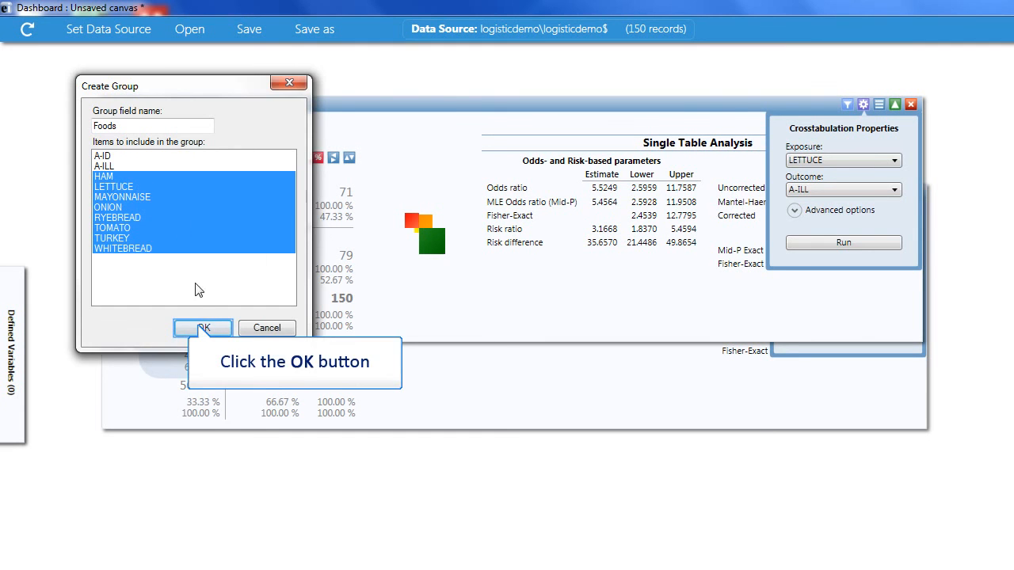
left_click(202, 328)
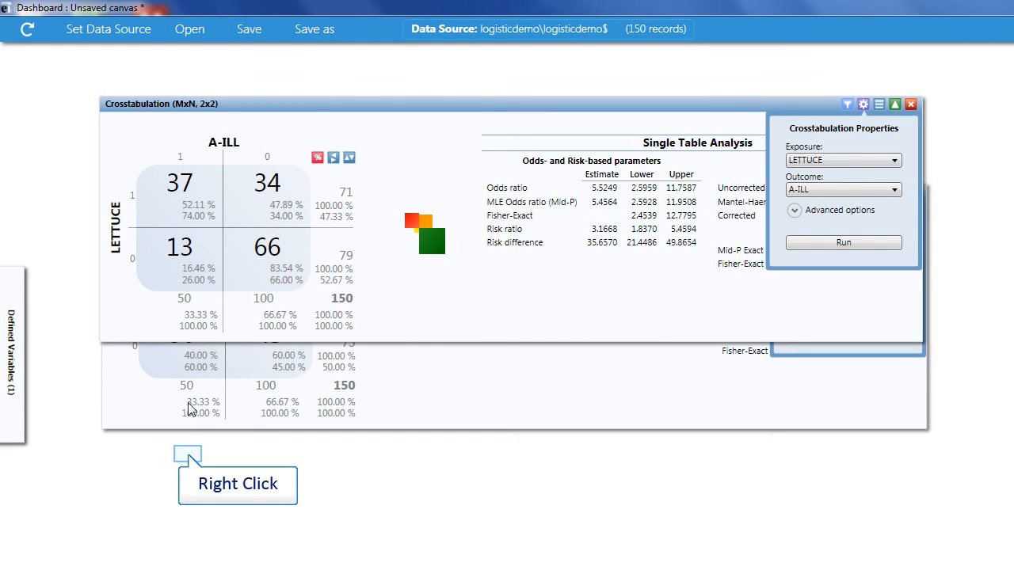
Add a third M x N / 2 x 2 table gadget and run it with the Foods group as exposure and A-ILL as outcome
right_click(189, 455)
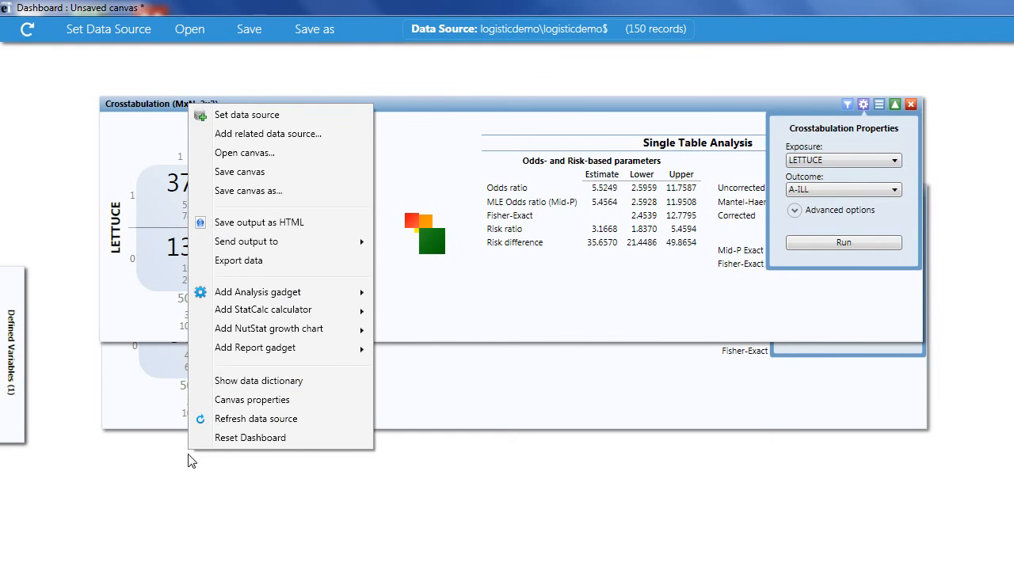
left_click(438, 369)
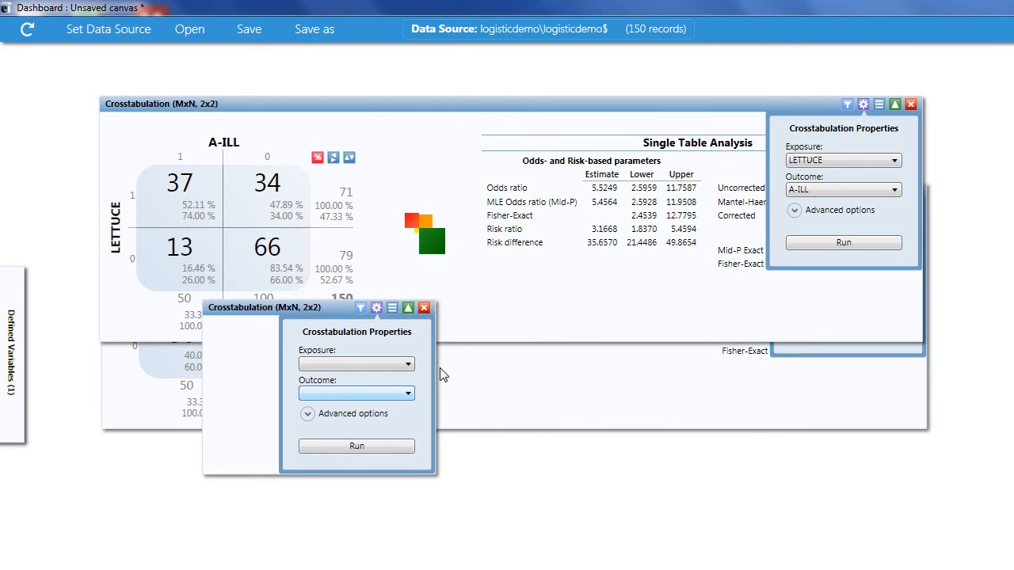
left_click(405, 394)
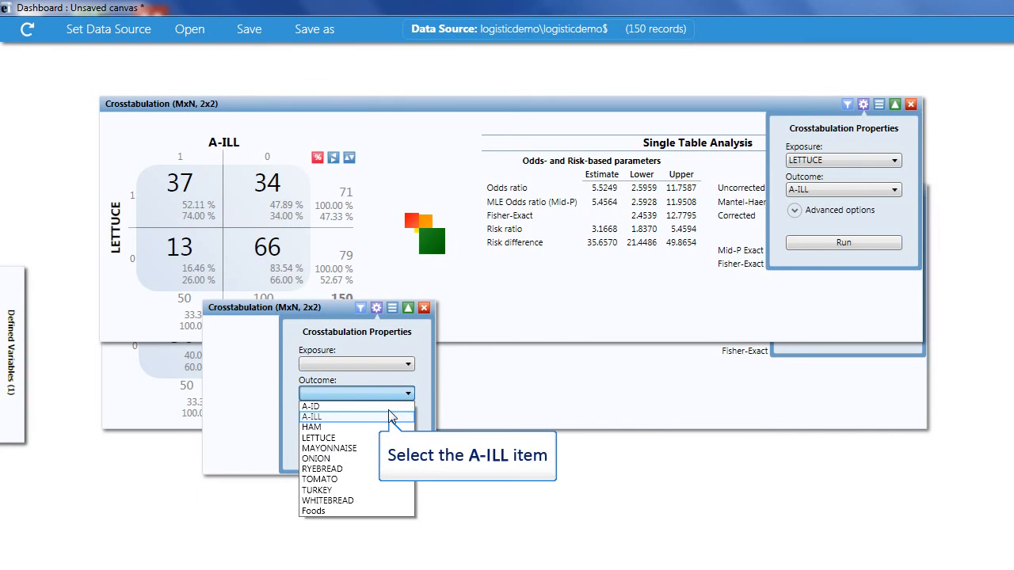
left_click(390, 416)
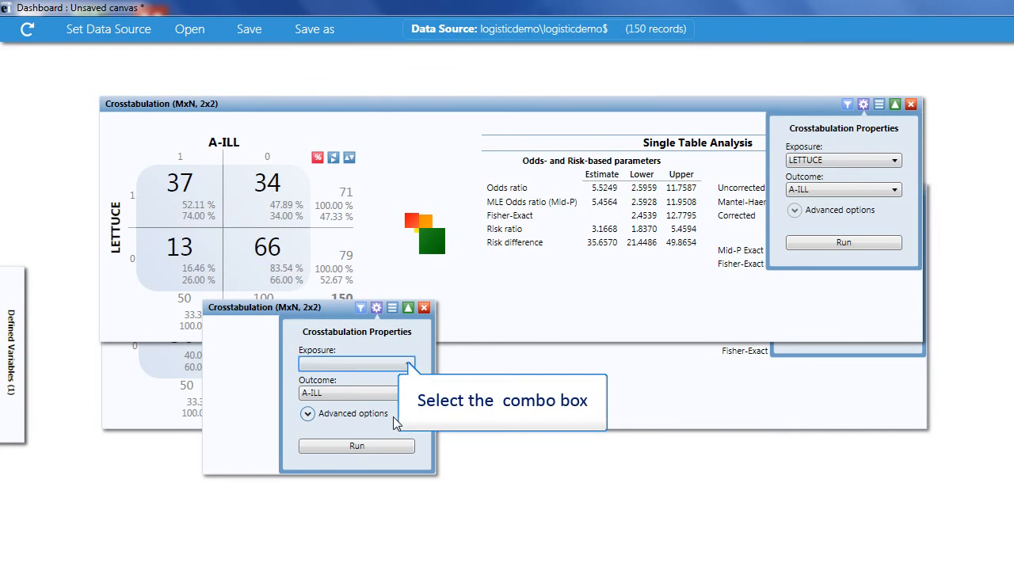
left_click(407, 365)
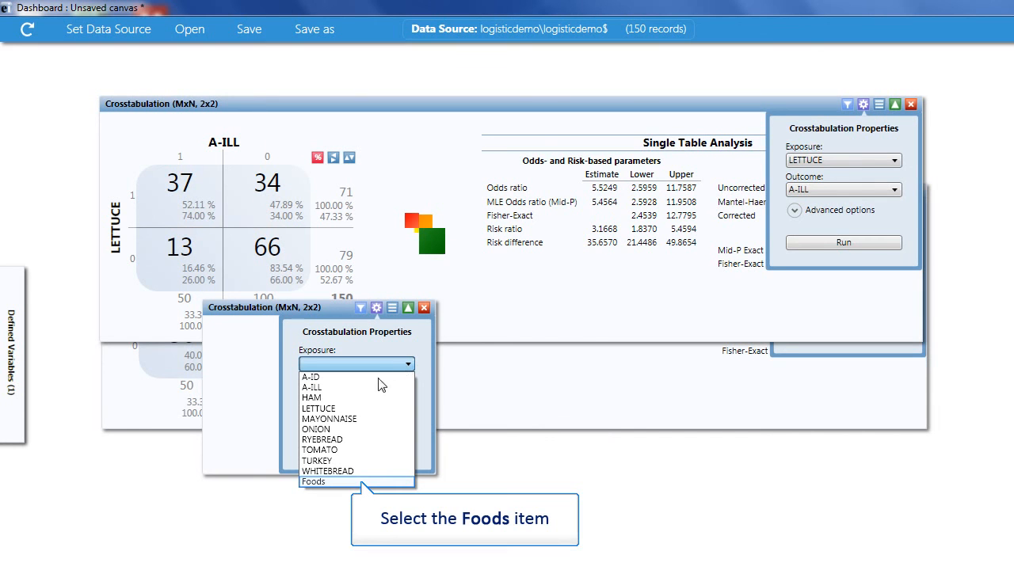
left_click(362, 481)
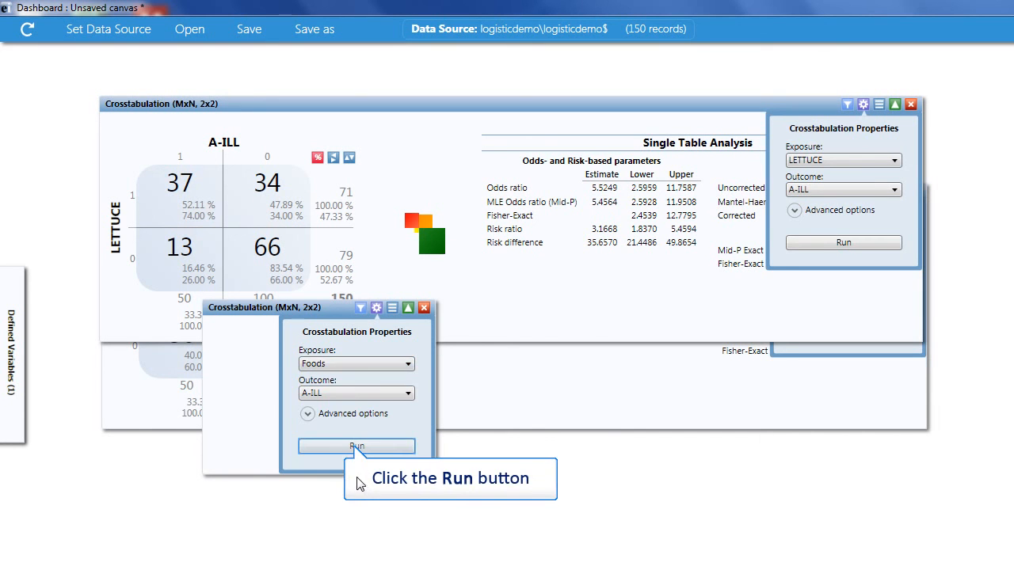
left_click(356, 446)
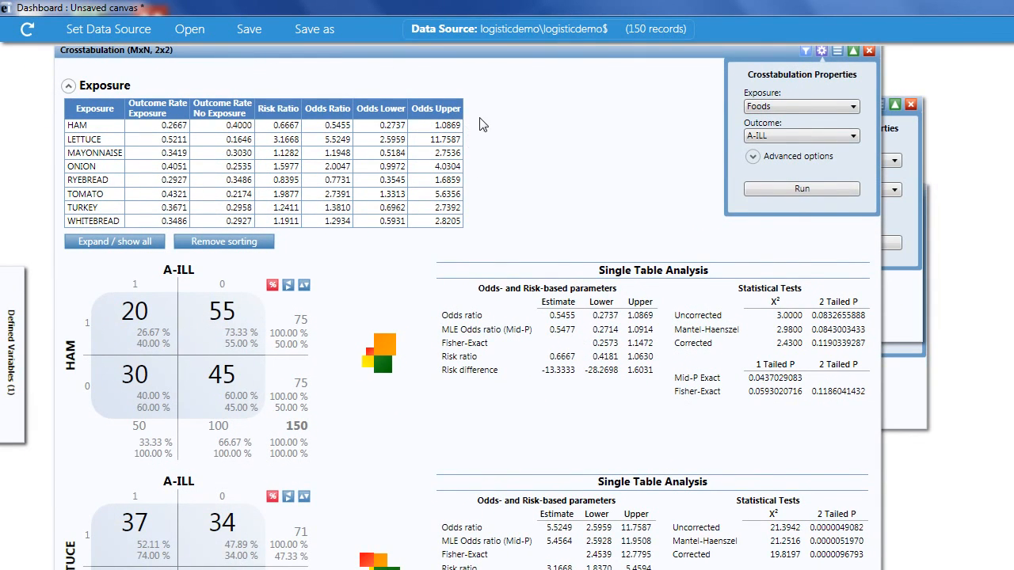
Sort the Exposure summary table of the Foods crosstabulation by Outcome Rate Exposure in descending order
scroll(488, 75, "down", 3)
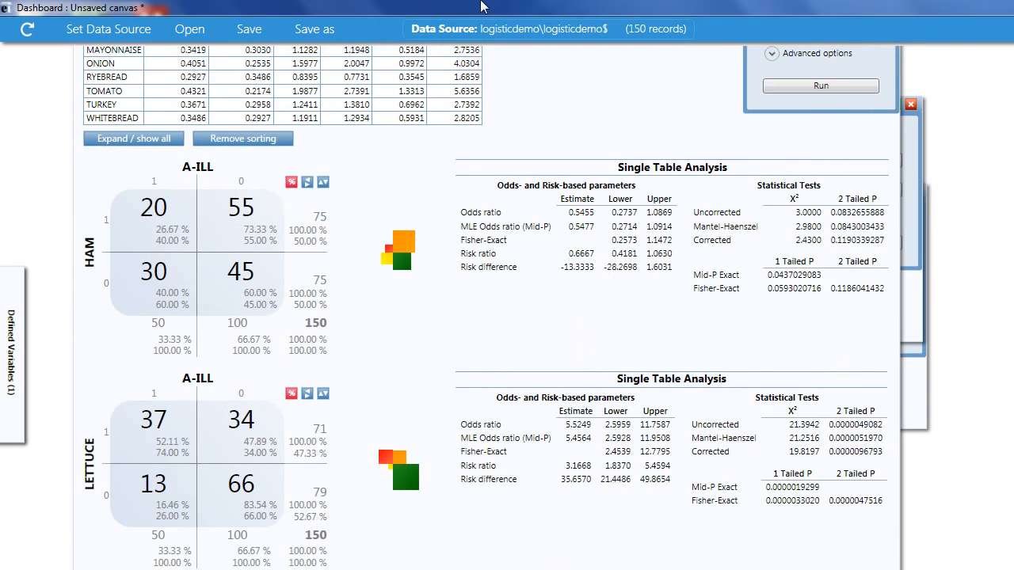
left_click_drag(449, 224, 527, 124)
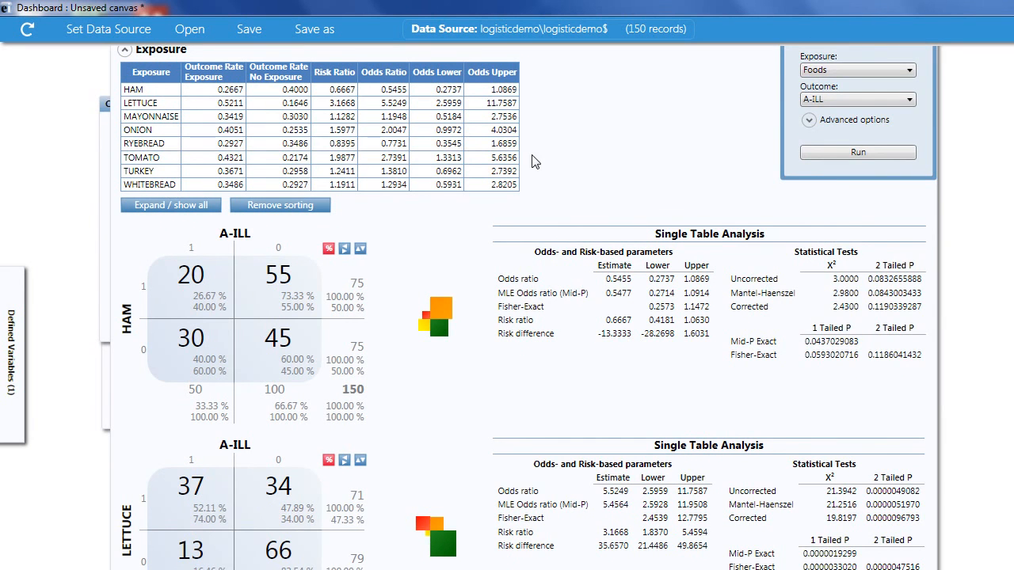
left_click_drag(537, 193, 539, 193)
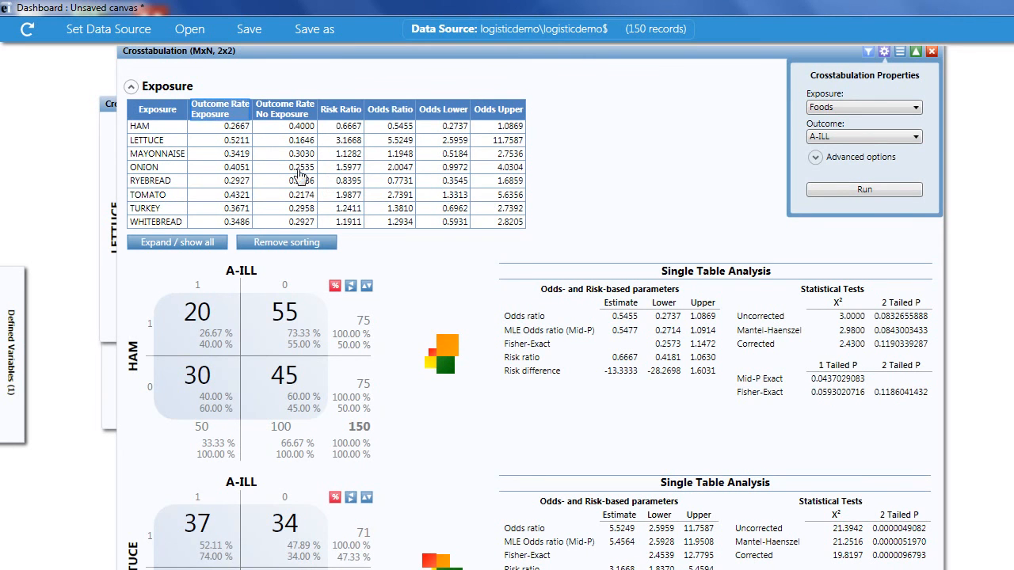
left_click(224, 108)
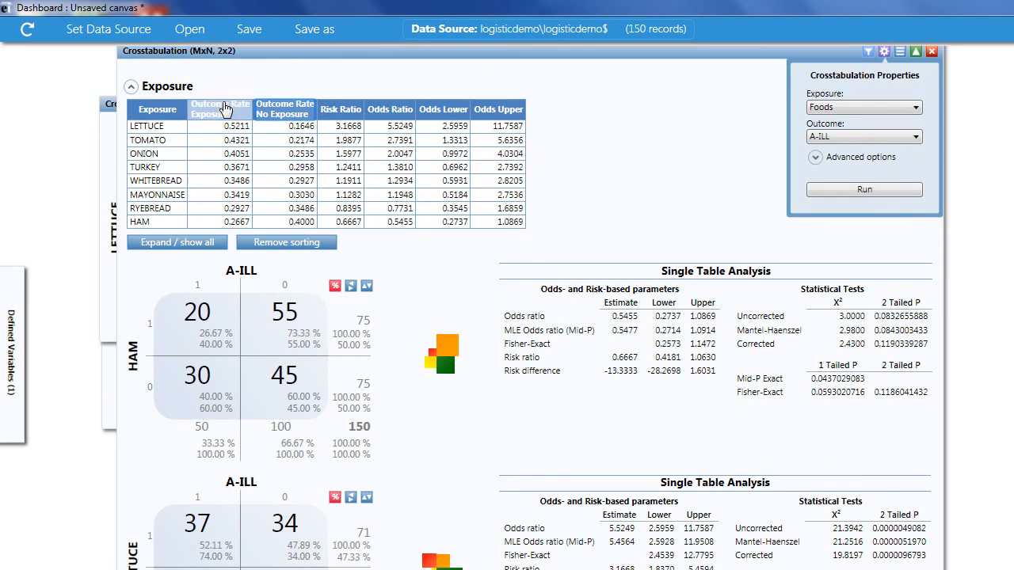
left_click(277, 109)
left_click(341, 108)
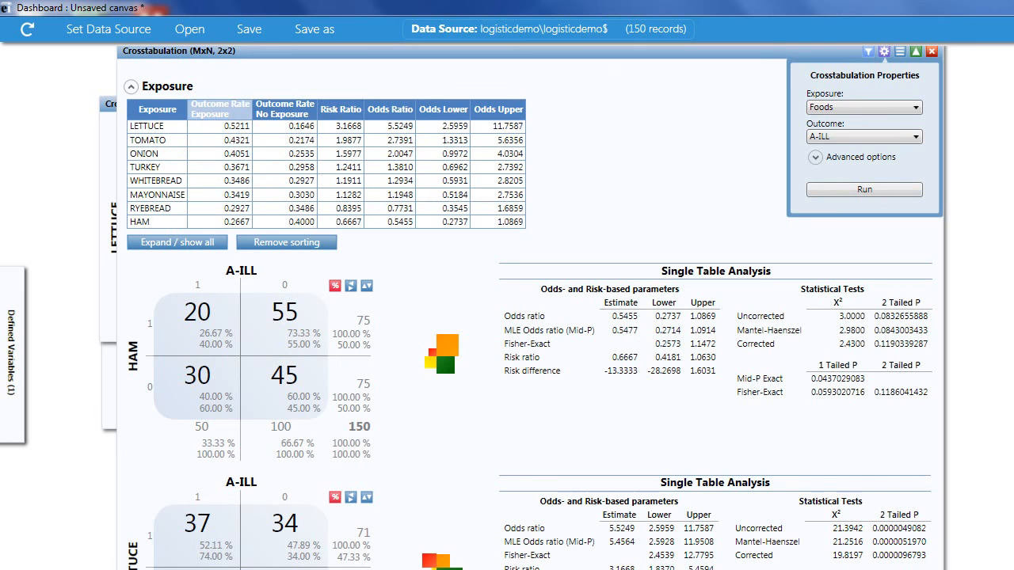